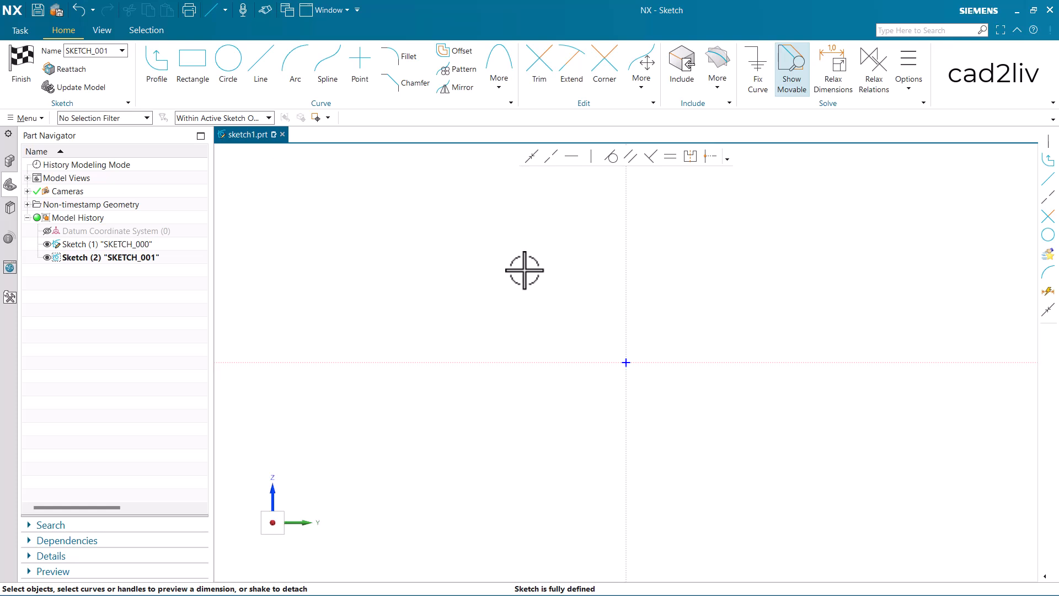
Draw a line from the sketch origin to the point XC 500, YC 300 using coordinate input.
left_click(260, 66)
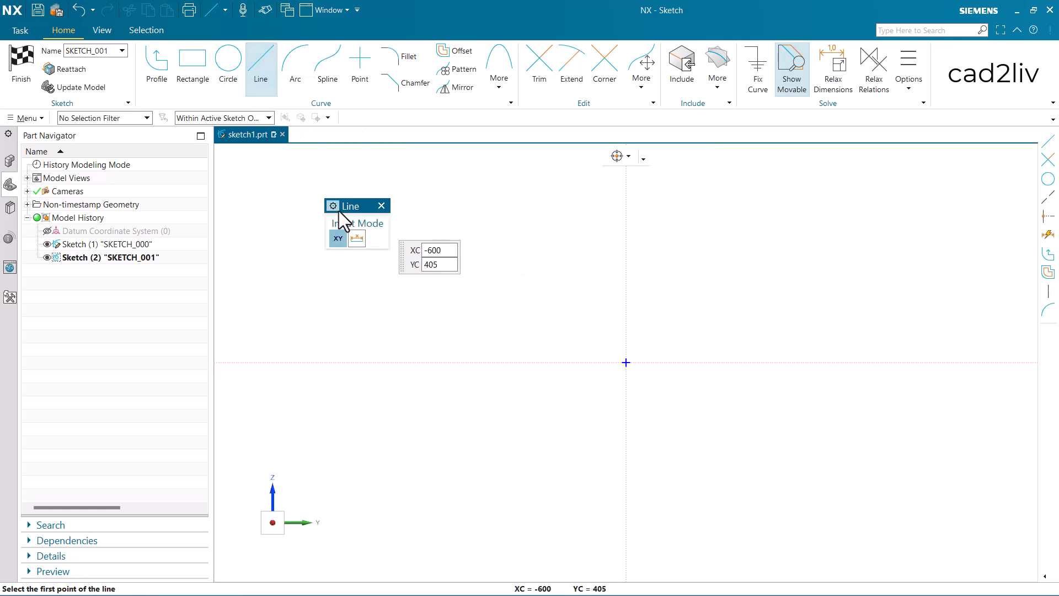
left_click_drag(354, 207, 350, 180)
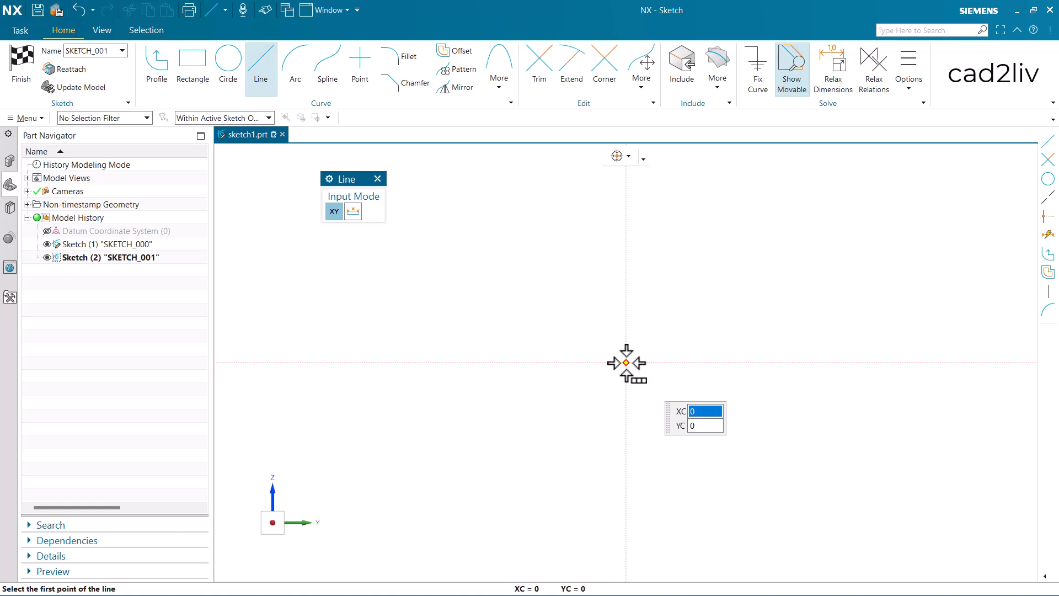
mouse_move(626, 363)
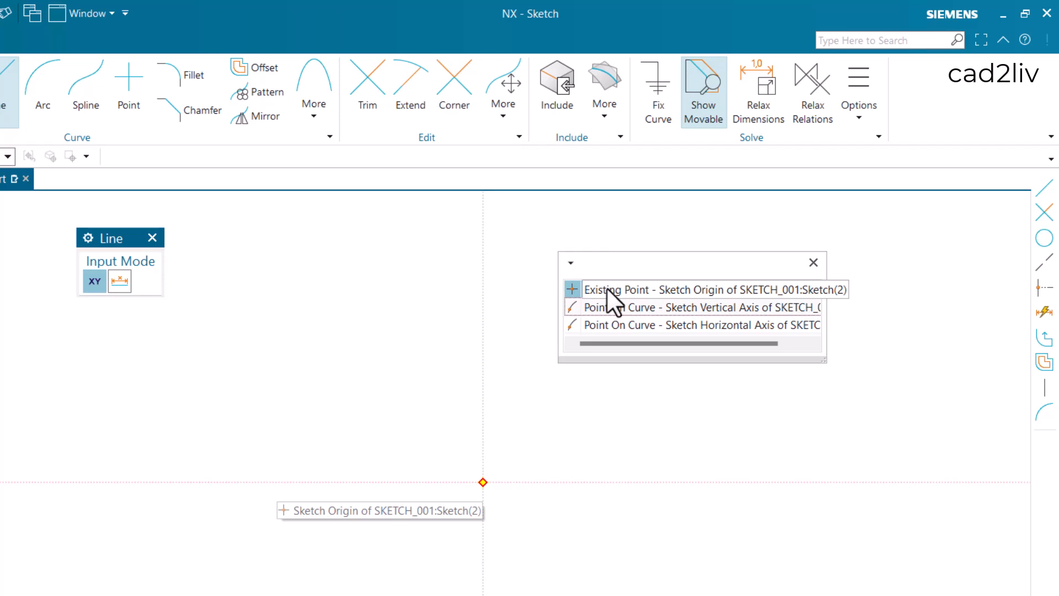
left_click(641, 289)
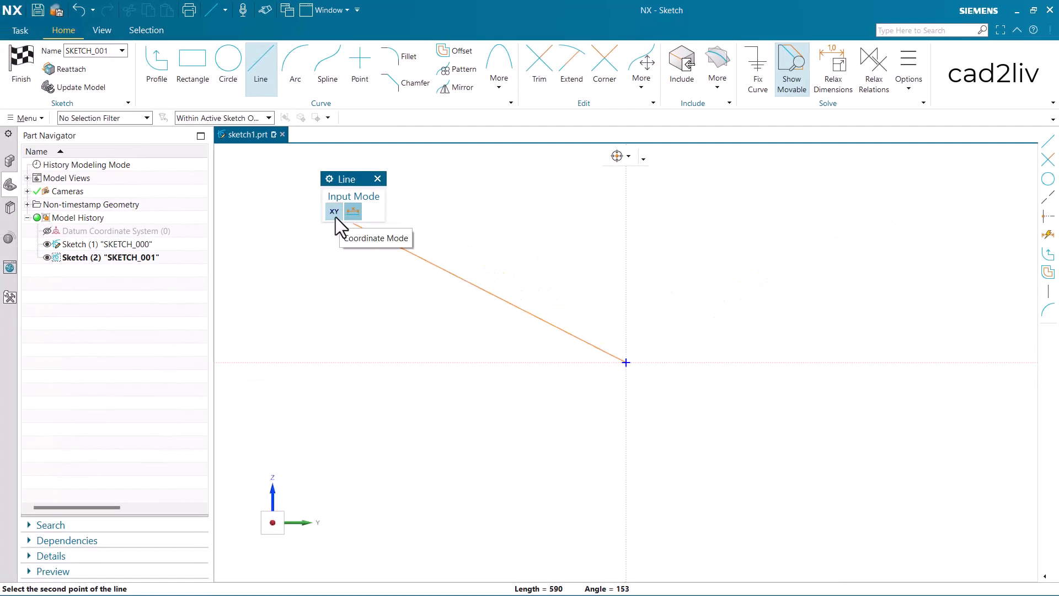
left_click(334, 214)
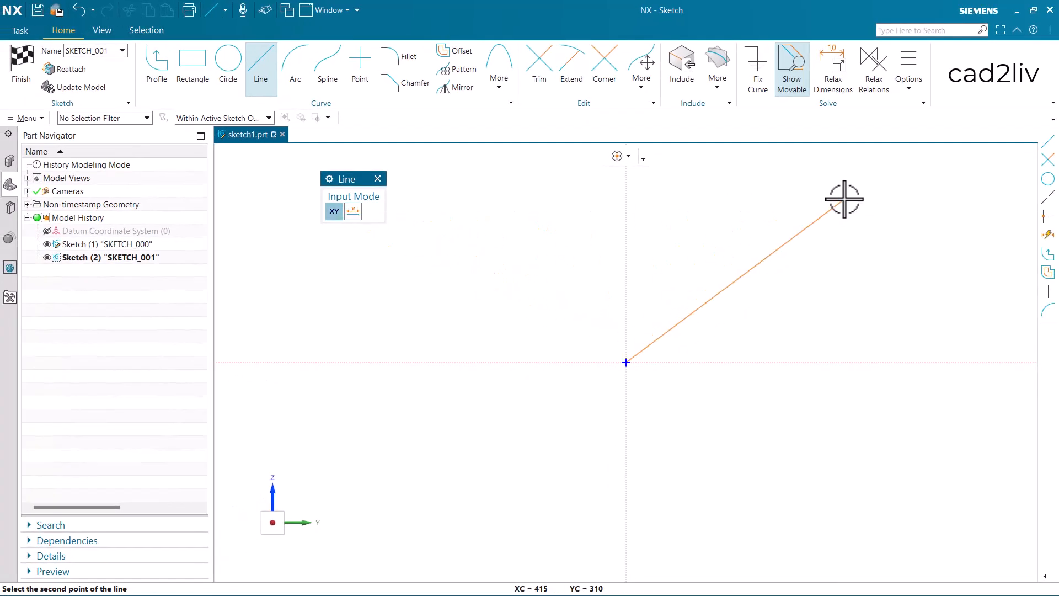
mouse_move(848, 194)
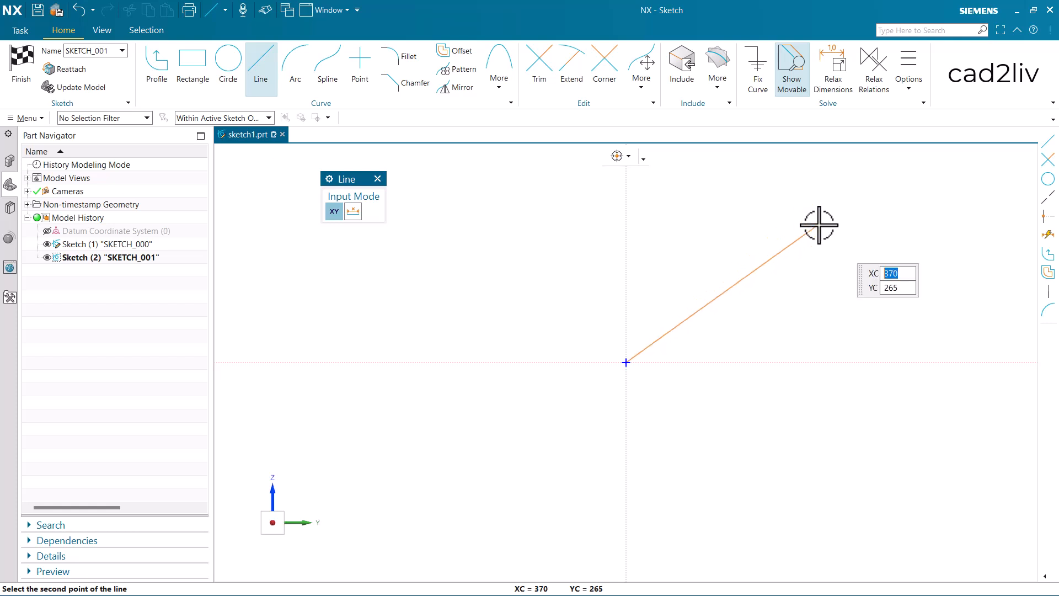
type("500")
key("Tab")
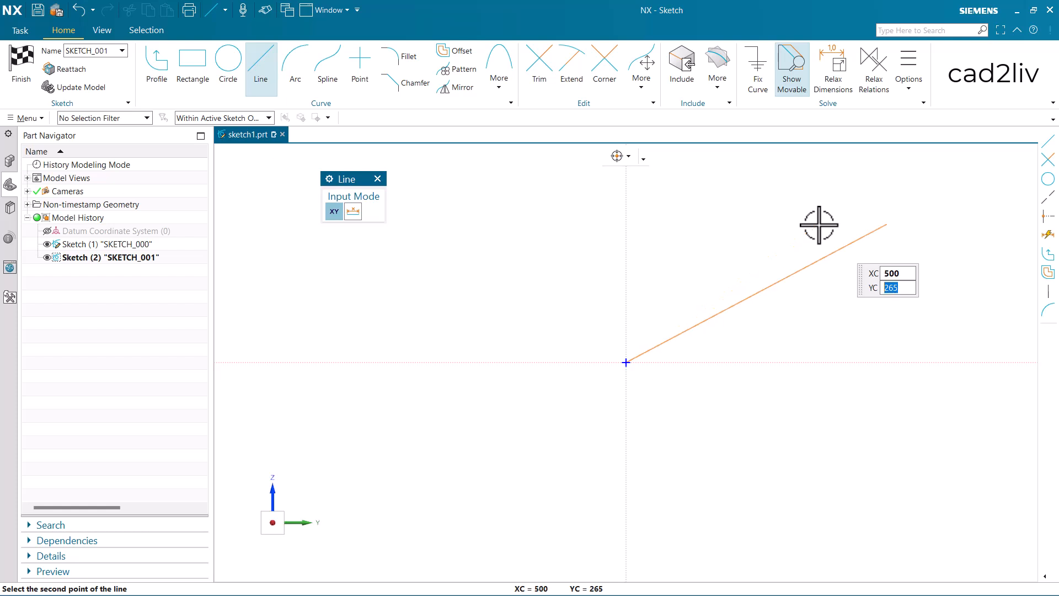
type("300")
key("Return")
key("Tab")
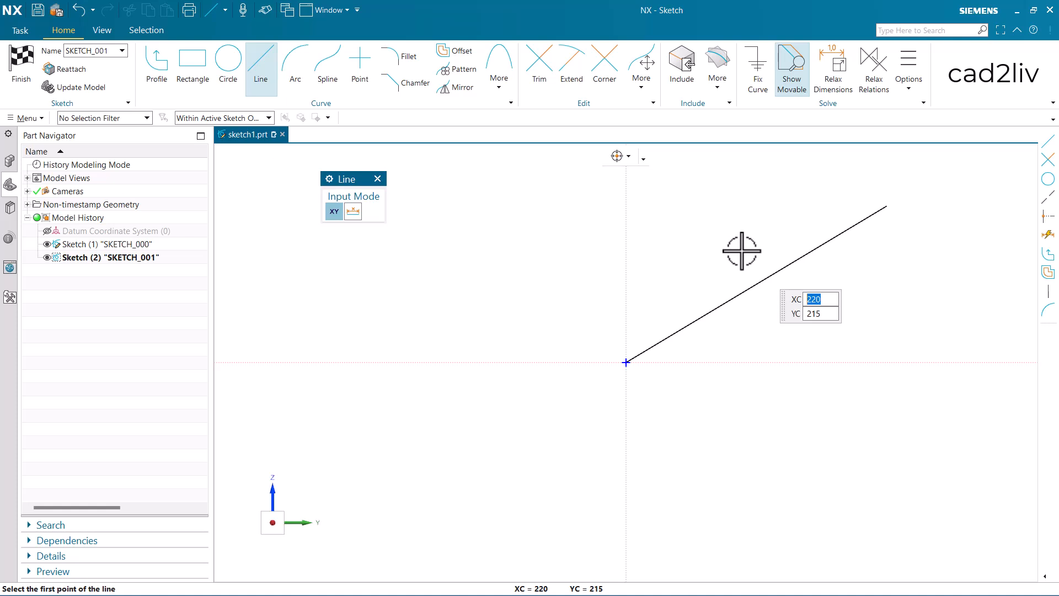
key("Escape")
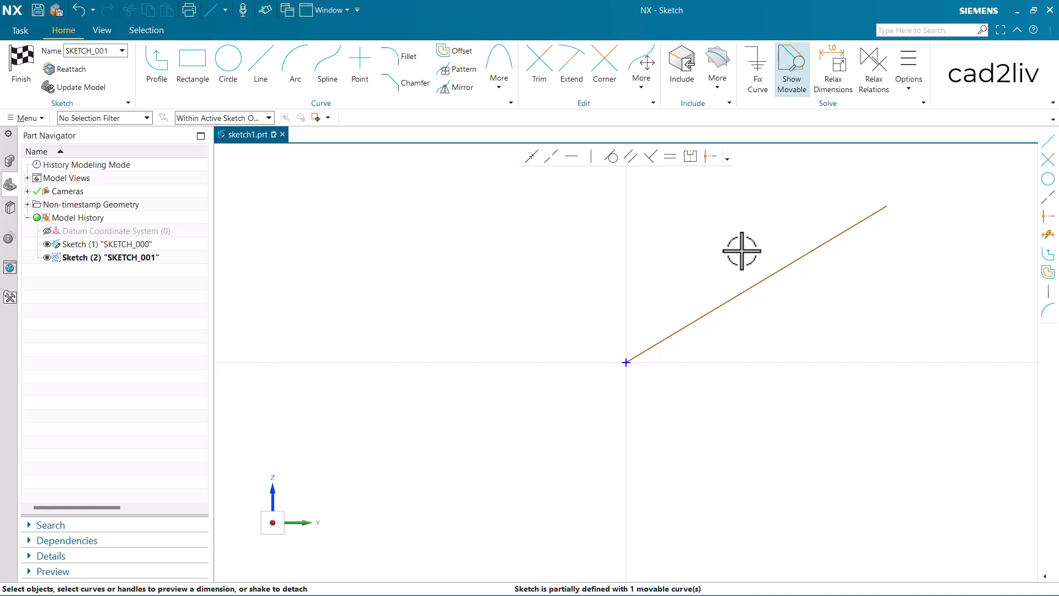
Draw a second line from the sketch origin with a length of 500 and an angle of 120° using parameter input.
scroll(598, 324, "up", 2)
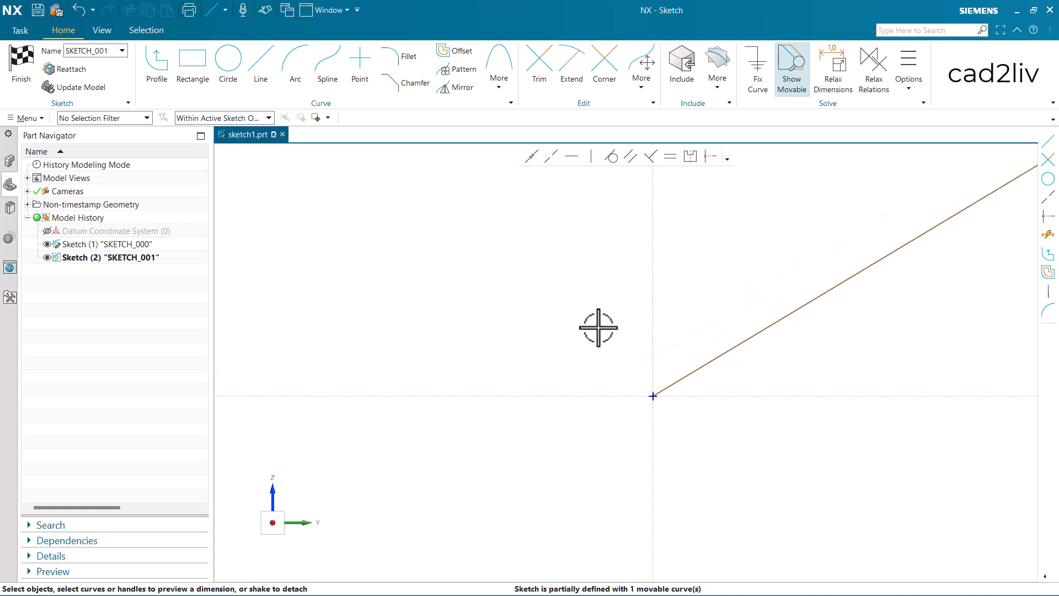
scroll(599, 328, "down", 4)
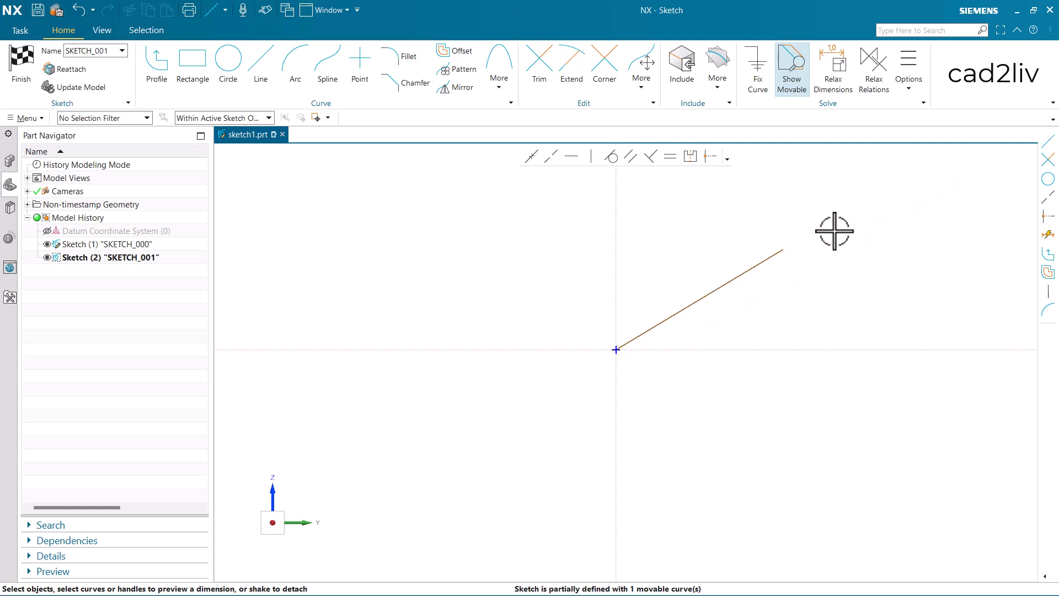
left_click(264, 62)
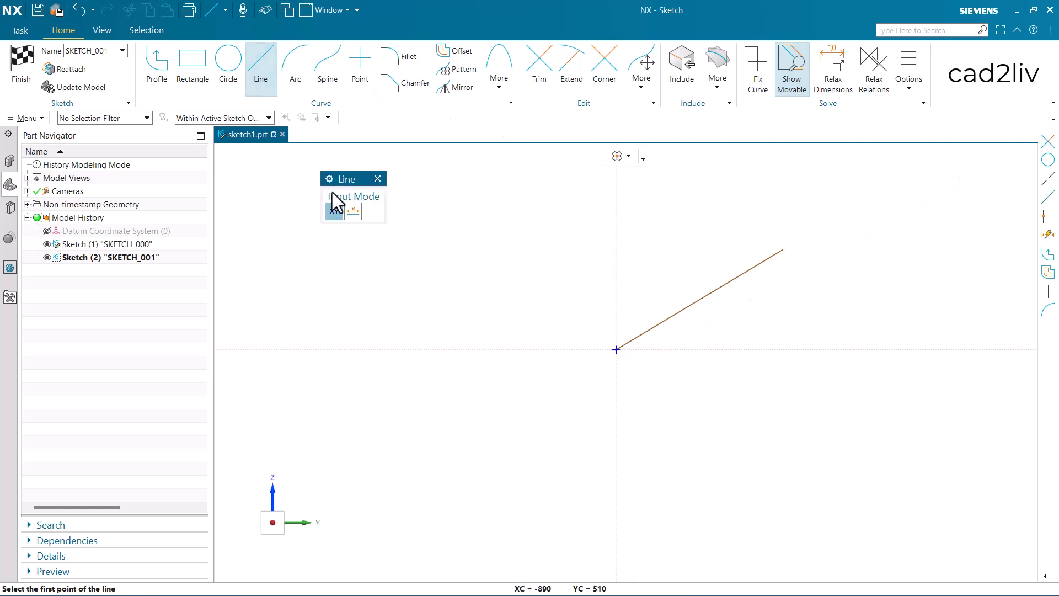
left_click(352, 211)
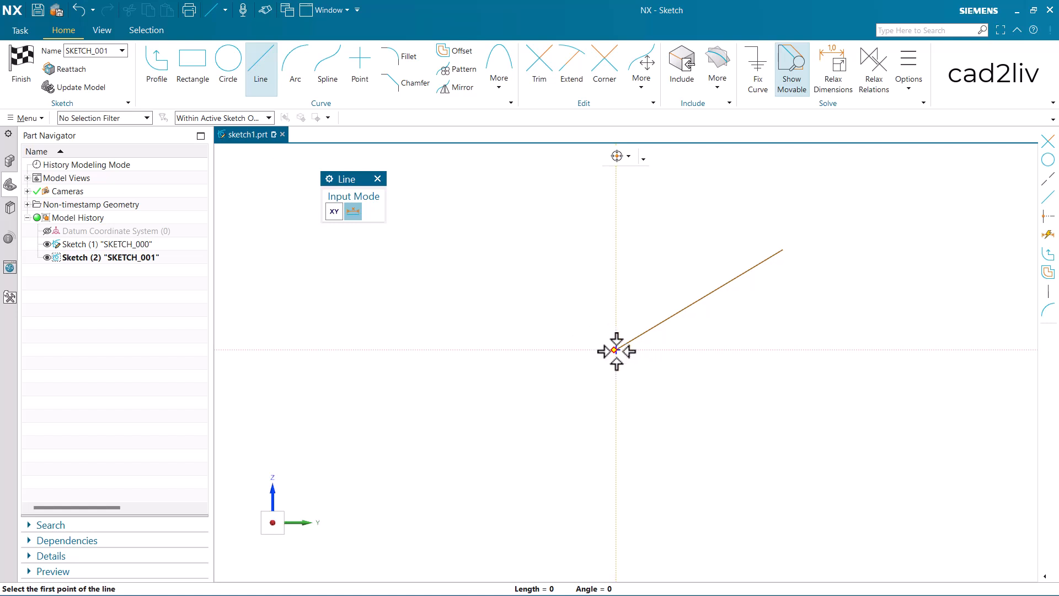
left_click(617, 350)
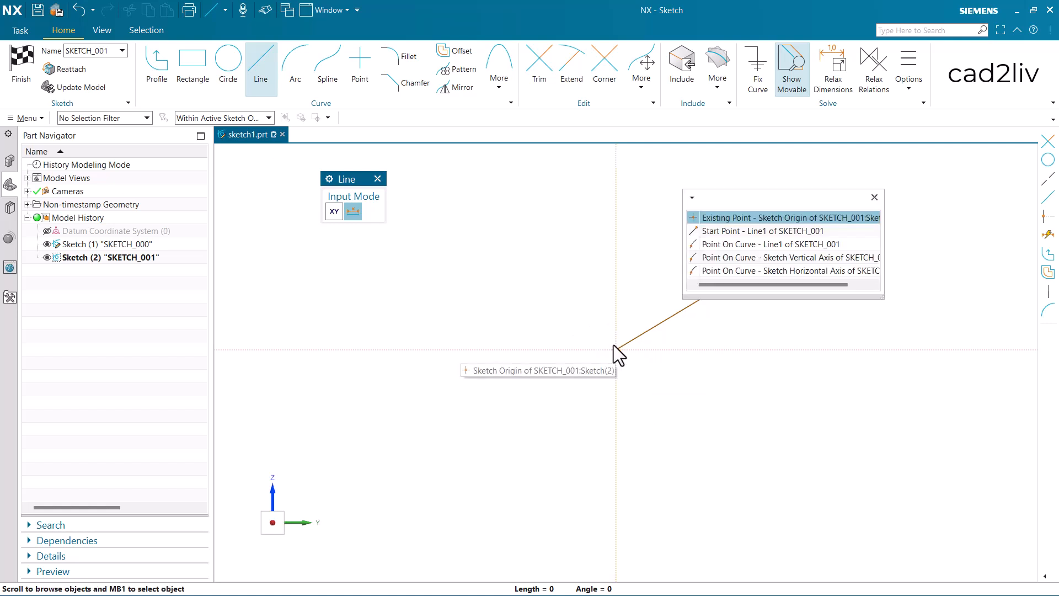
left_click(732, 217)
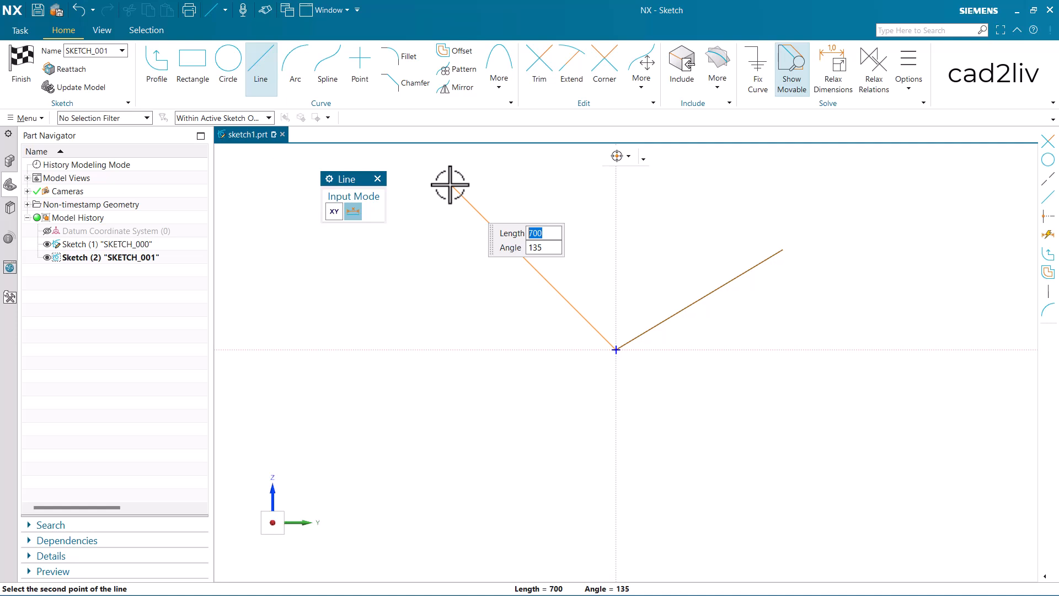
type("500")
key("Tab")
type("120")
key("Return")
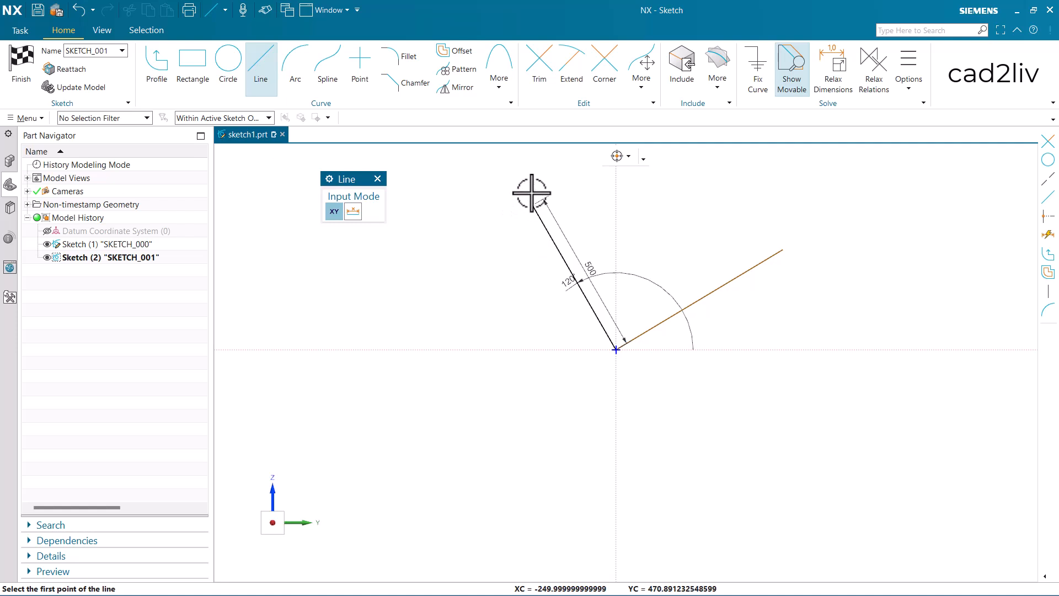
scroll(461, 227, "up", 2)
scroll(474, 238, "down", 4)
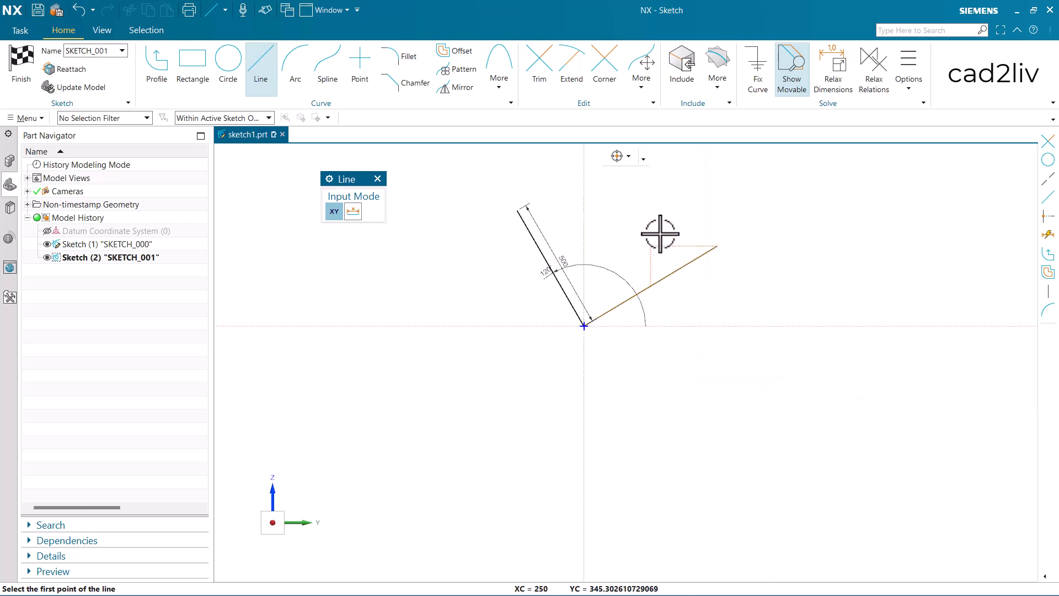
key("Escape")
Move the second line's length dimension to its outer side and its angle dimension below and beside the origin.
scroll(653, 214, "up", 3)
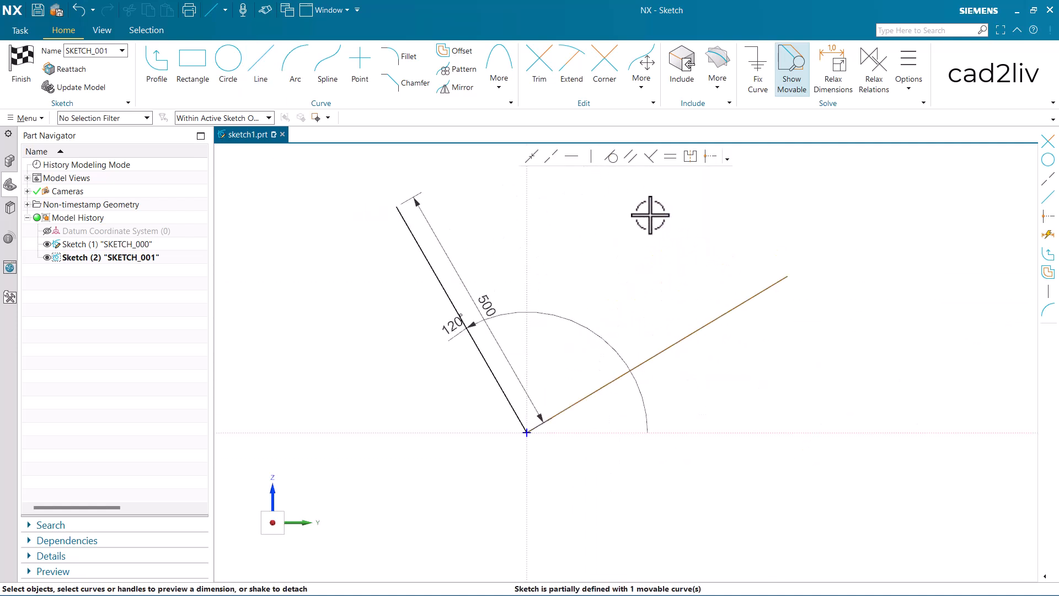
left_click_drag(463, 323, 603, 333)
mouse_move(475, 310)
left_mouse_down()
mouse_move(383, 355)
mouse_move(401, 335)
left_mouse_up()
right_click(582, 261)
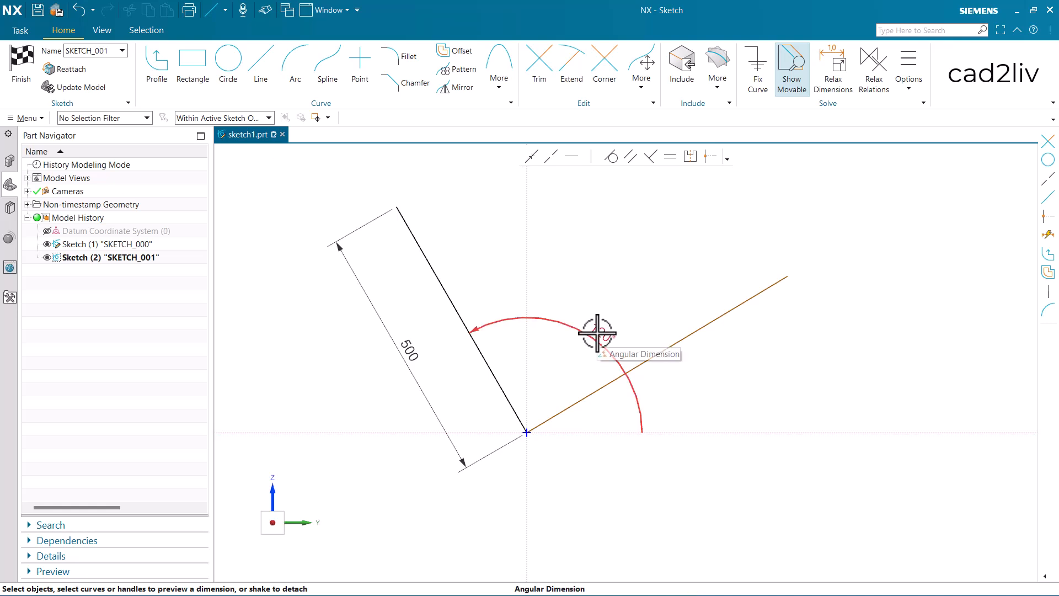
left_click_drag(599, 331, 472, 414)
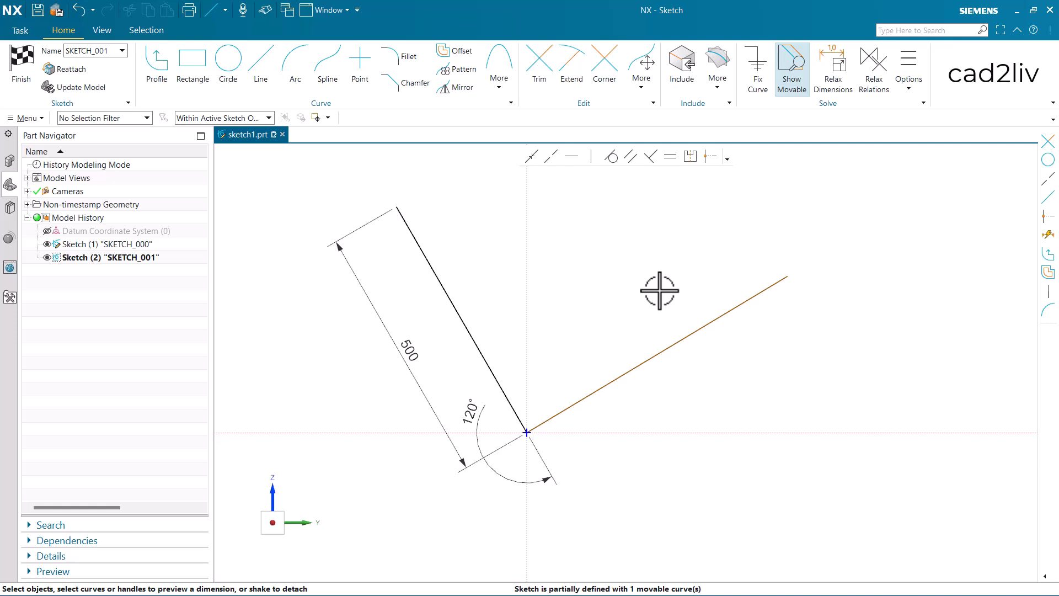
Add a horizontal dimension of 500 and a vertical dimension of 300 to the first line.
left_click(693, 333)
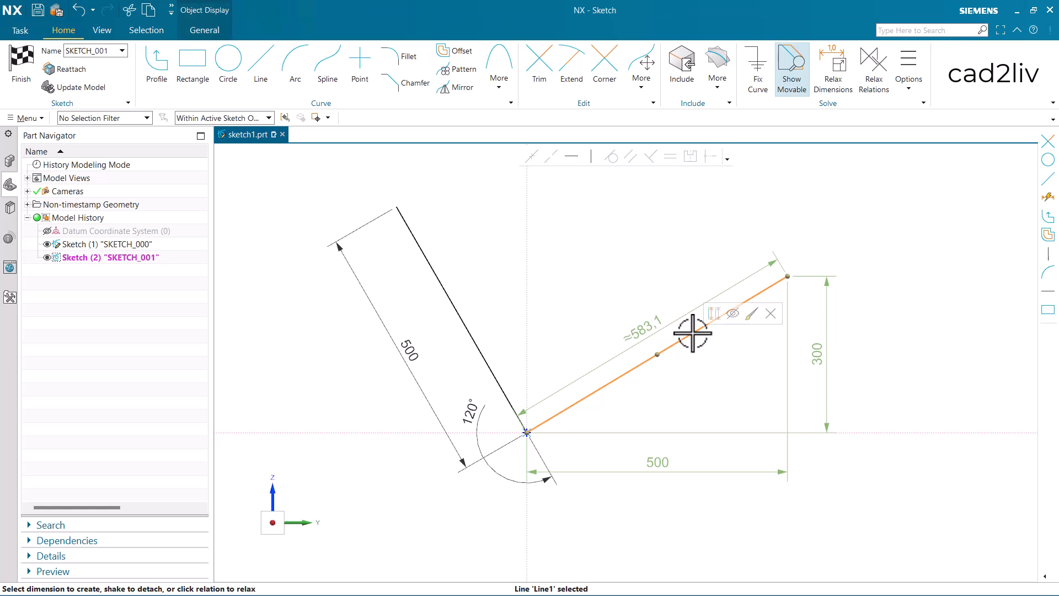
left_click(661, 463)
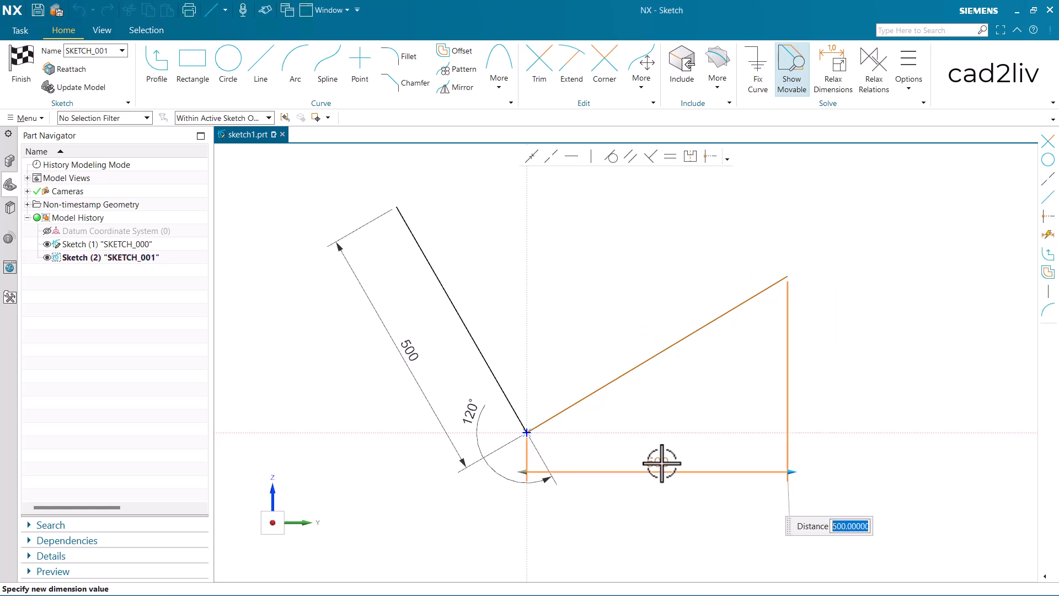
left_click(823, 322)
left_click(730, 313)
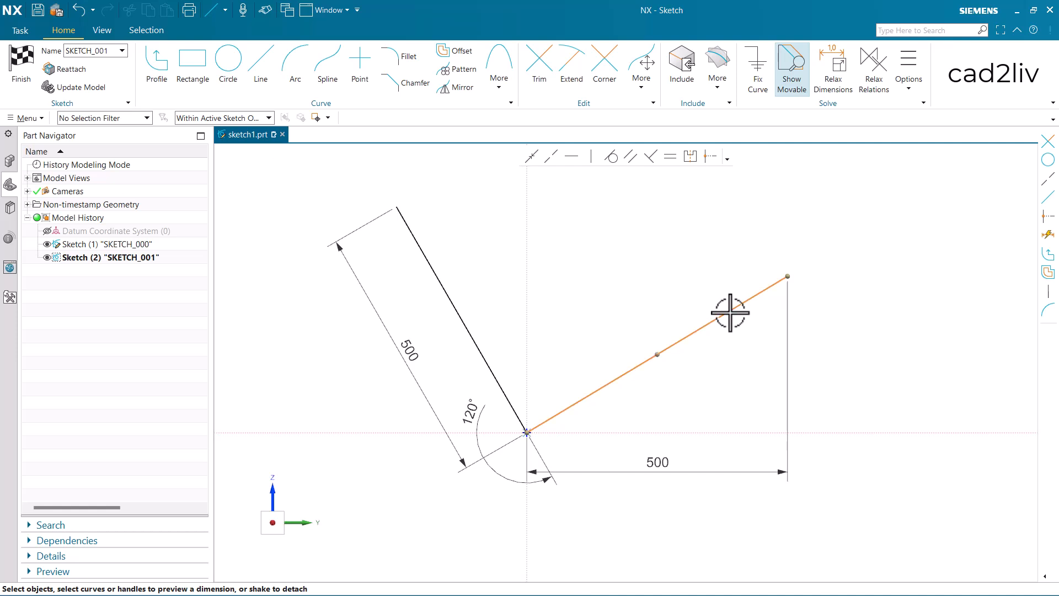
left_click(827, 351)
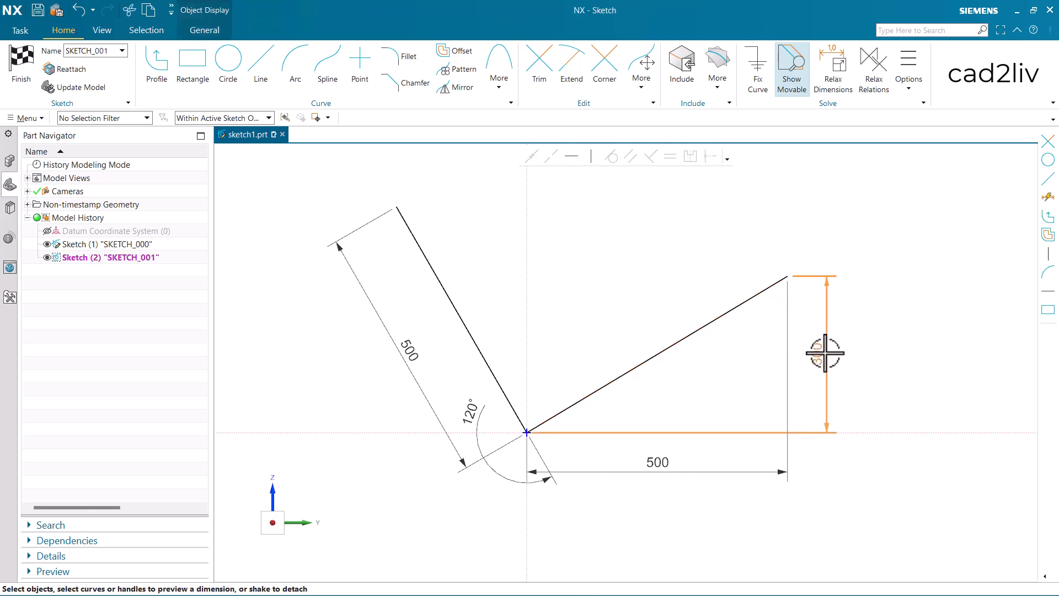
left_click(854, 343)
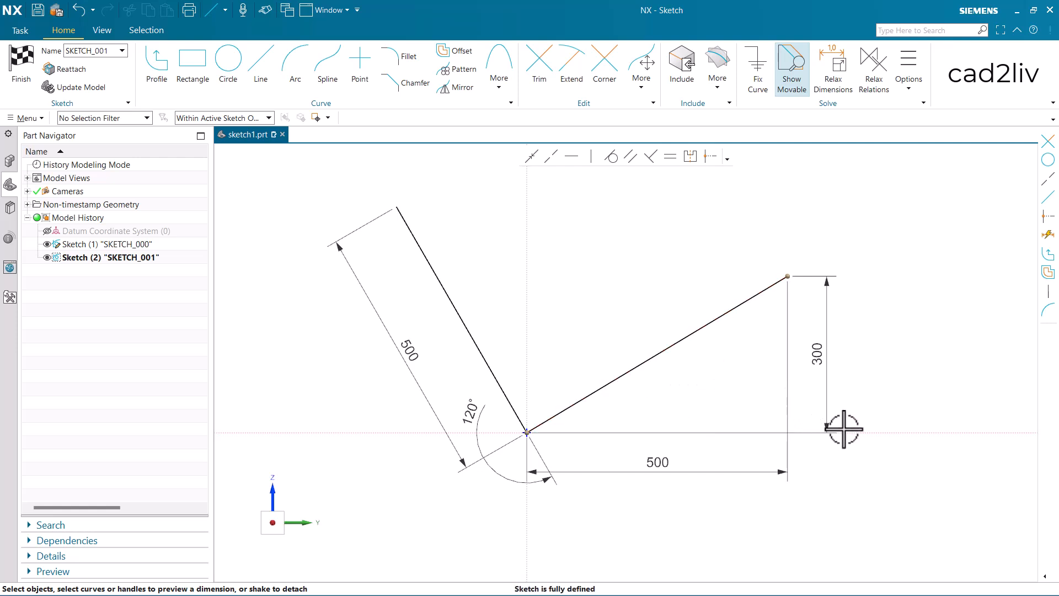
Add an angular dimension between the first line and the horizontal axis.
left_click(737, 308)
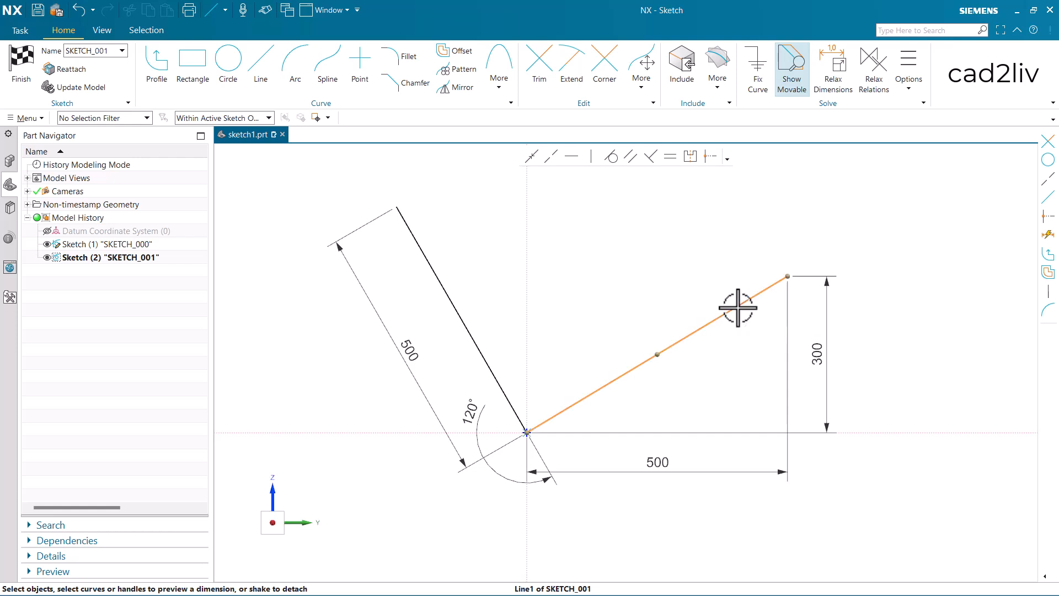
left_click(892, 435)
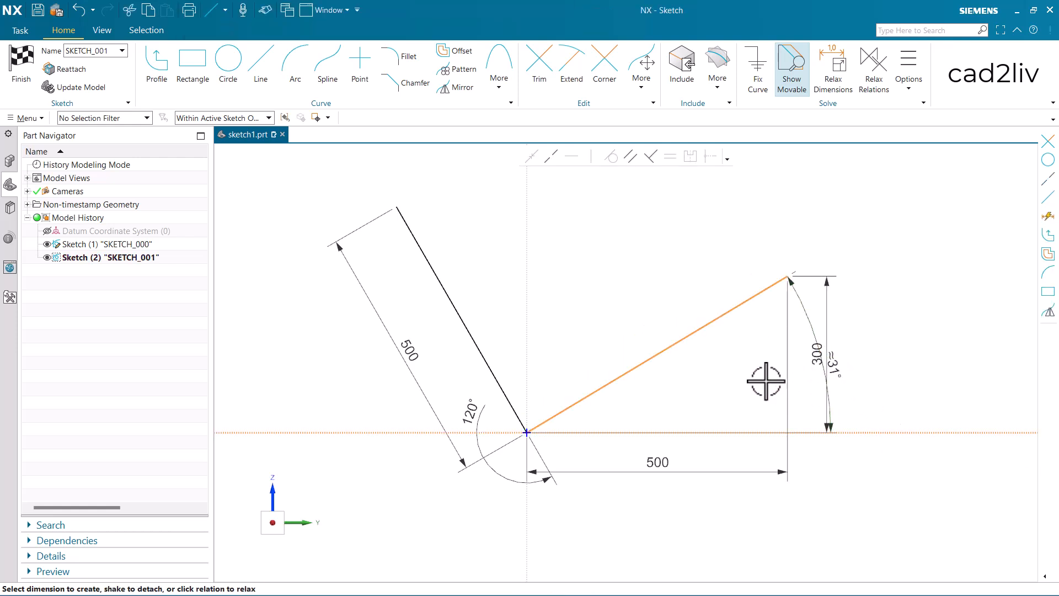
key("Escape")
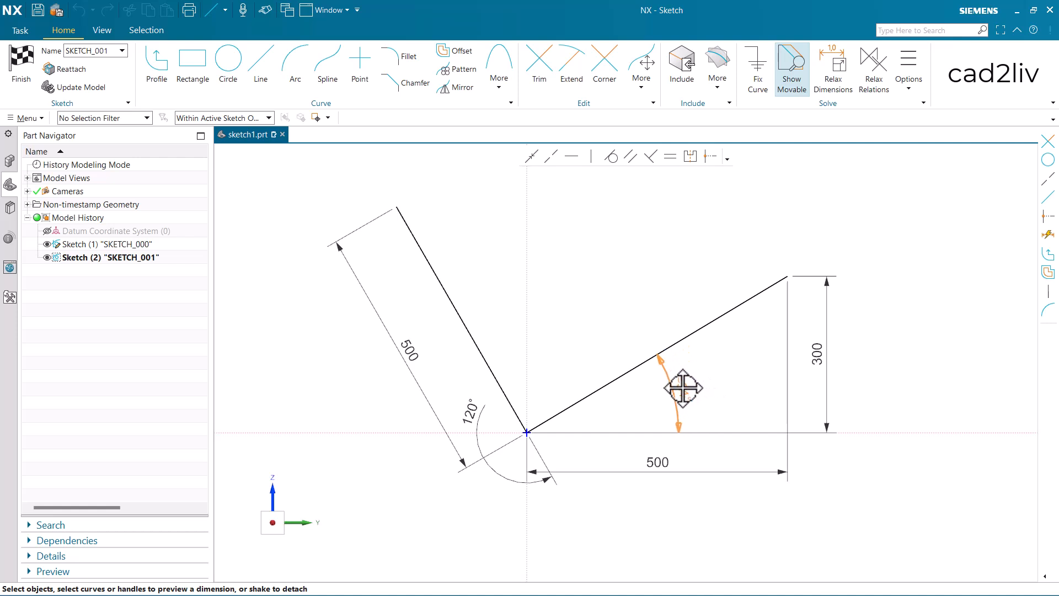
Try to edit the angular dimension between the first line and the horizontal axis, and delete that dimension.
double_click(683, 389)
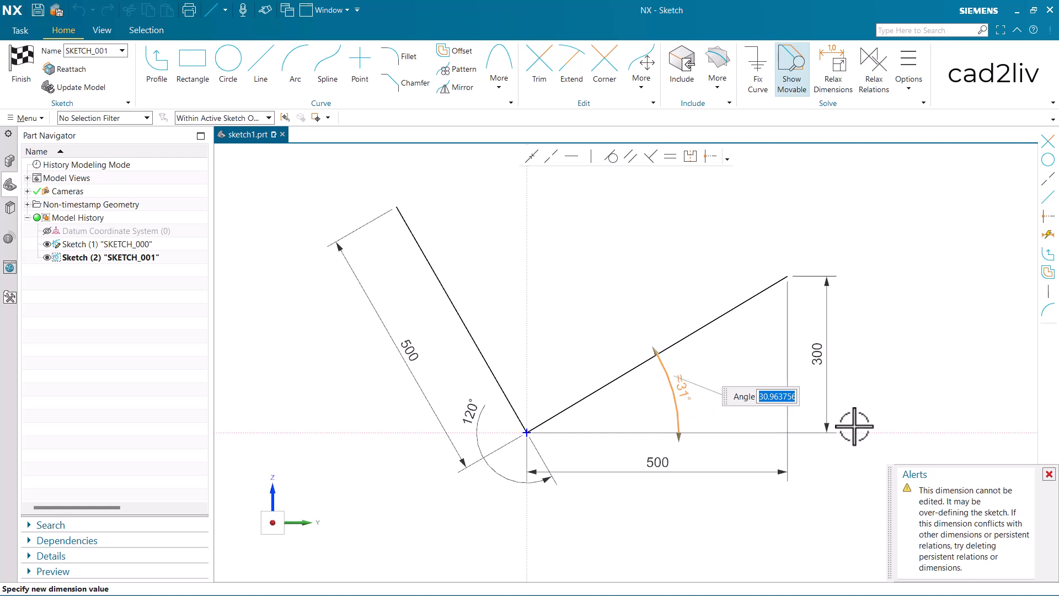
left_click(1049, 474)
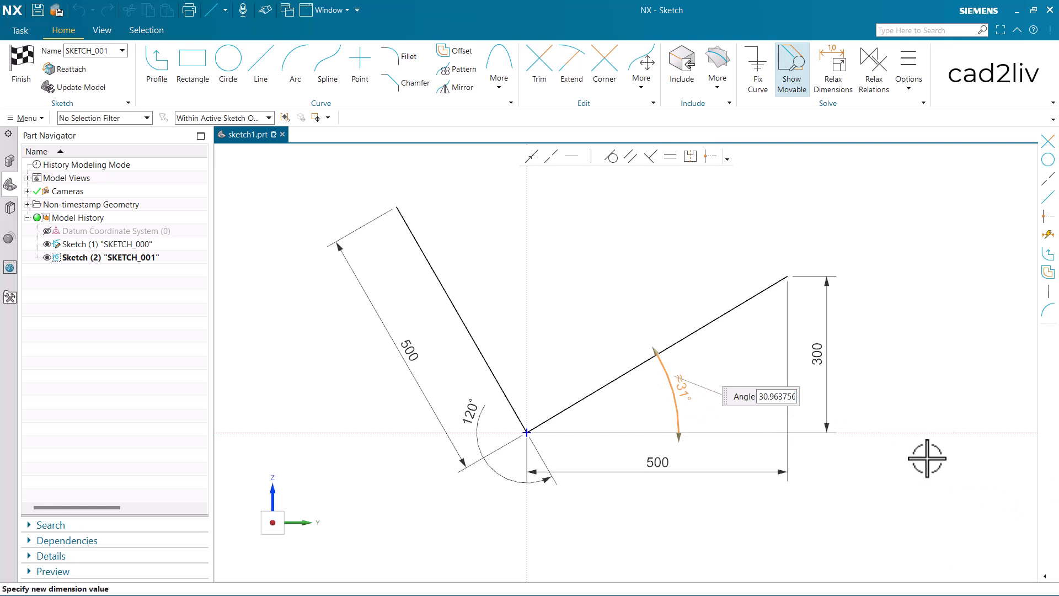
key("Escape")
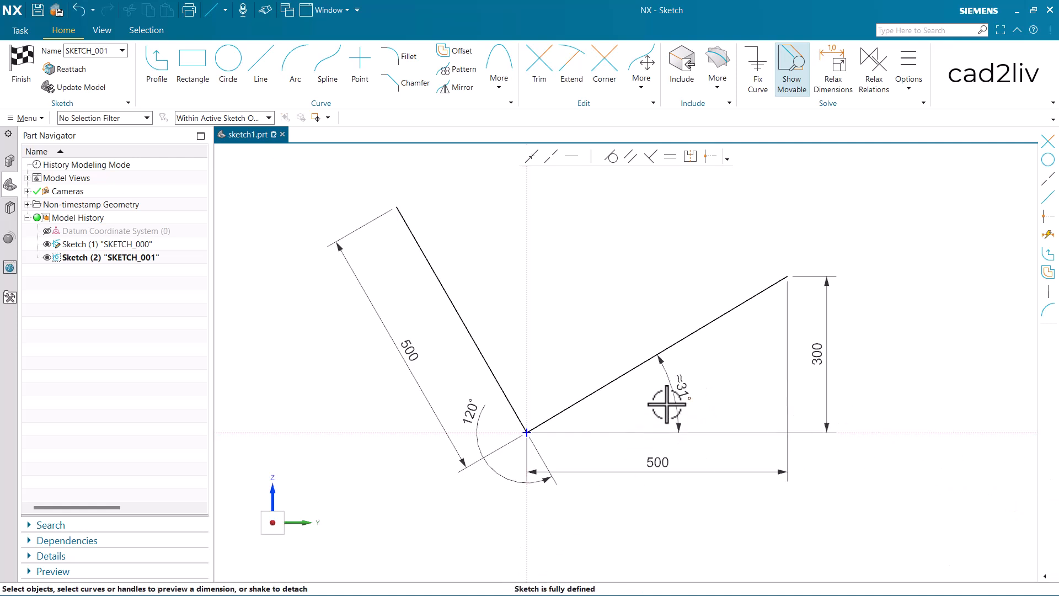
left_click(677, 386)
key("Delete")
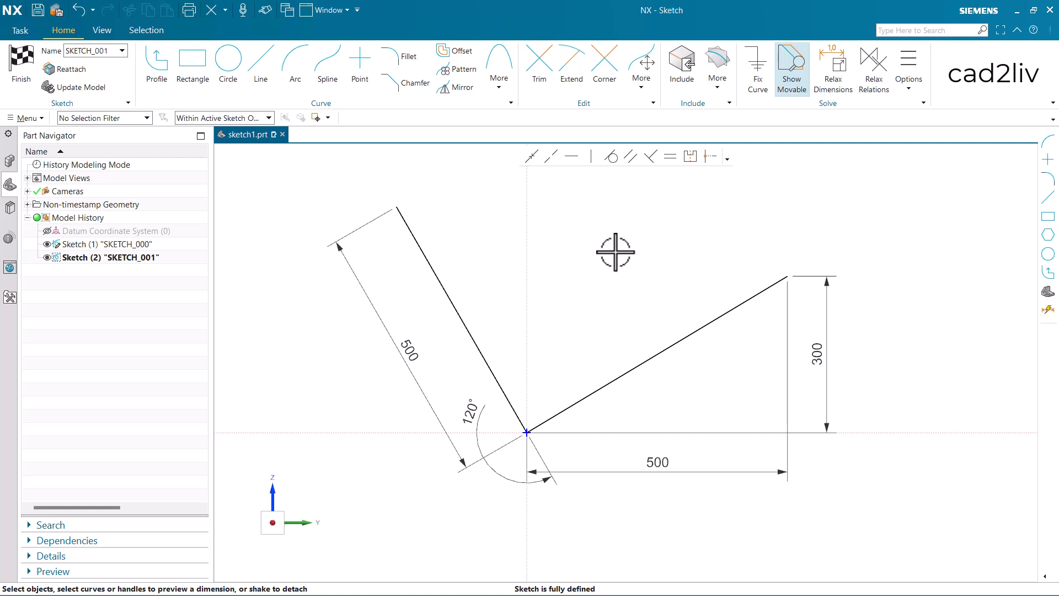
Preview the angular dimension between the 120° line and the vertical axis without creating it.
left_click(423, 241)
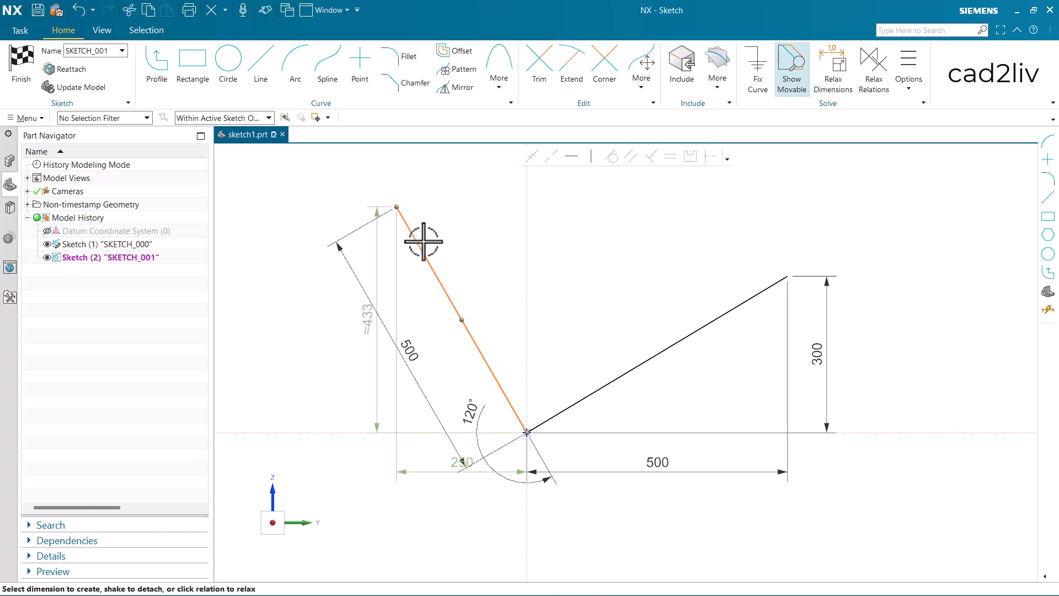
left_click(528, 228)
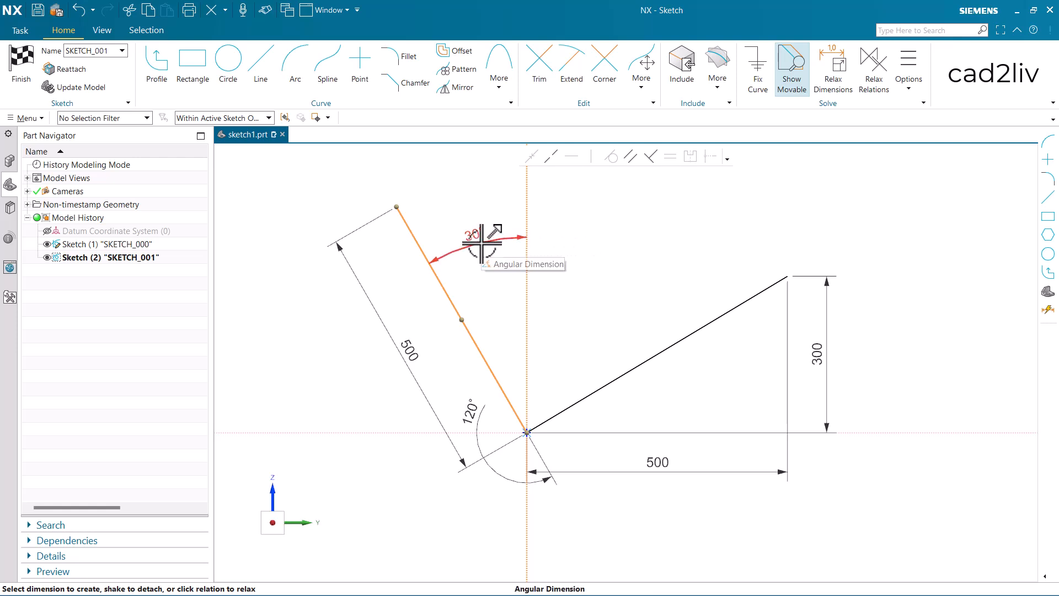
key("Escape")
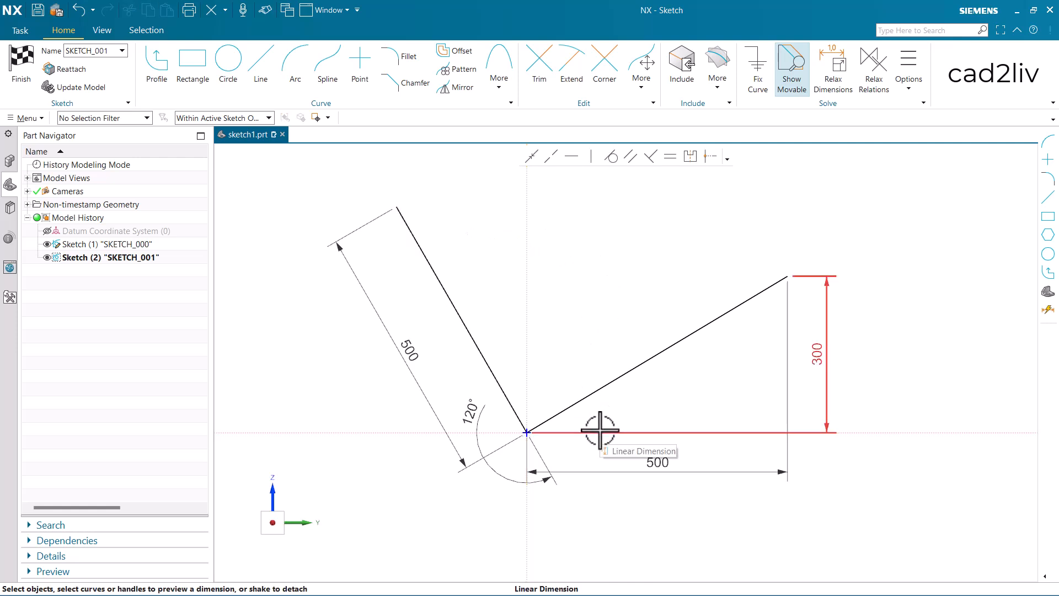